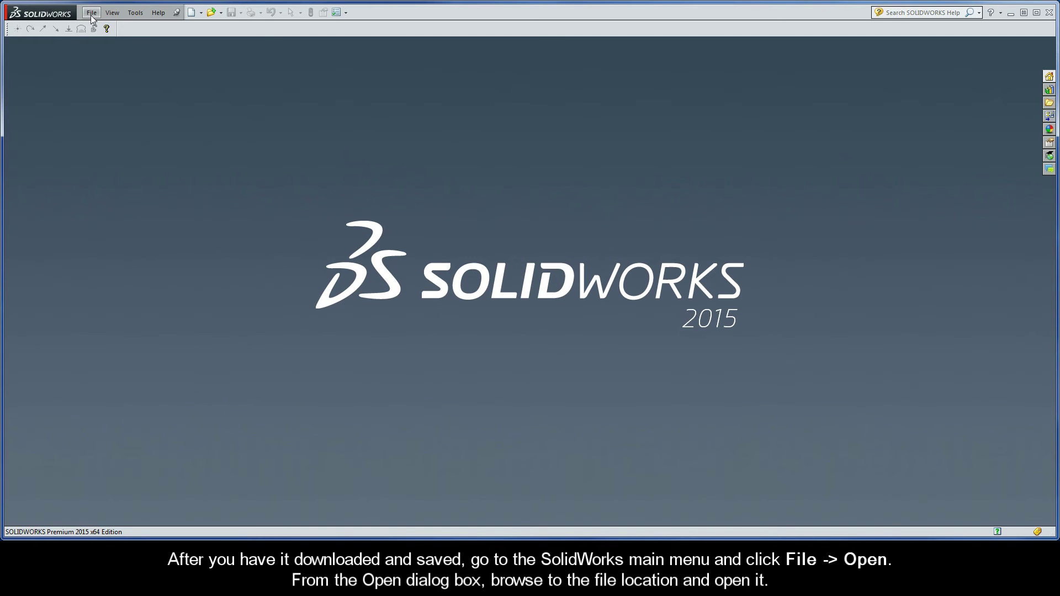
- Open SC_iM_Walkthrough.SLDPRT from the SC_GS_Examples folder
{"action": "left_click", "coordinate": [91, 12]}
{"action": "left_click", "coordinate": [111, 39]}
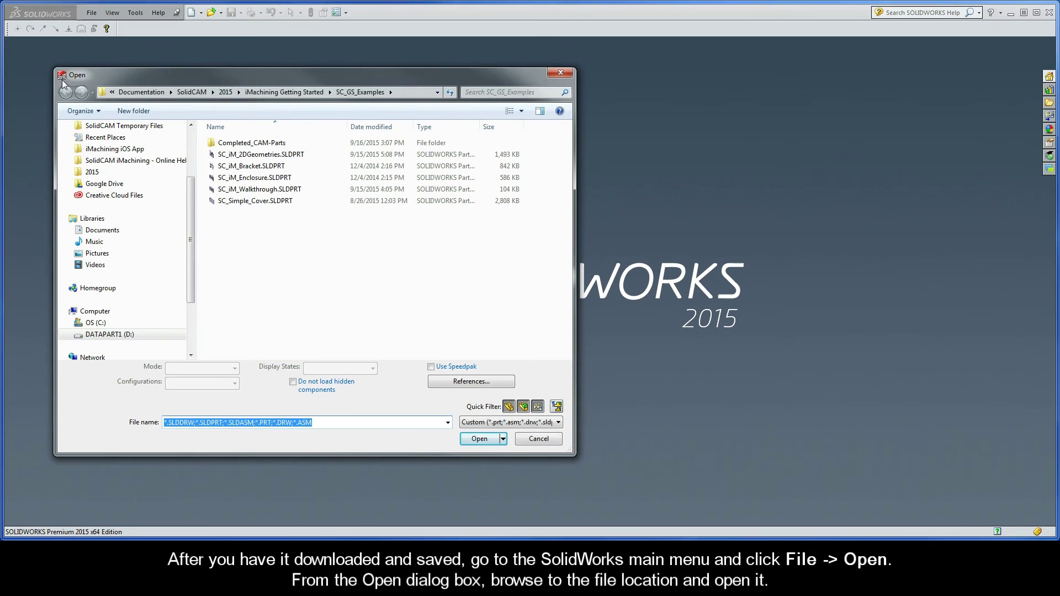
{"action": "double_click", "coordinate": [249, 190]}
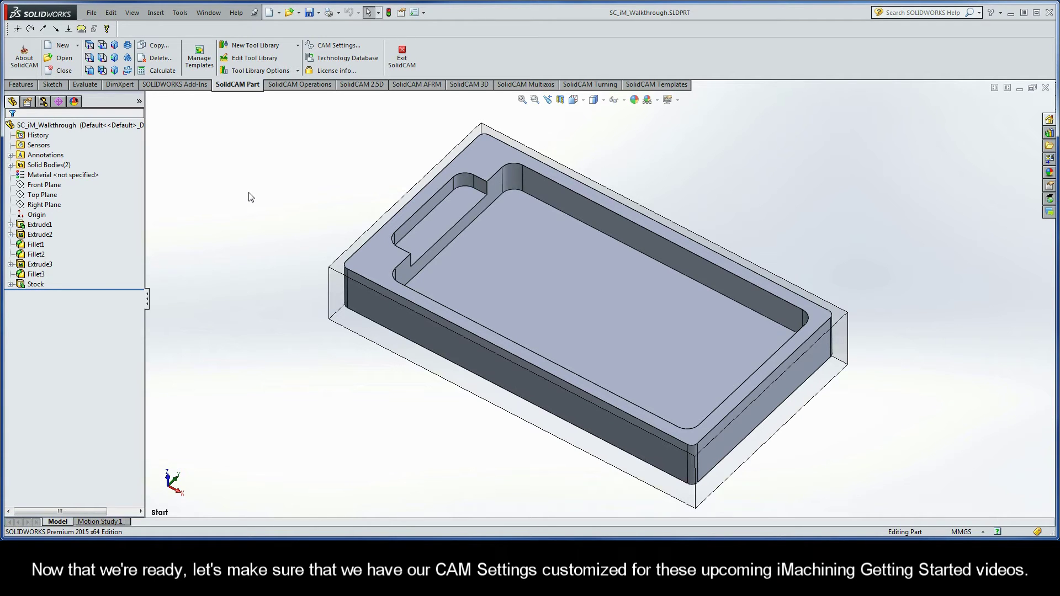
- Bring up SolidCAM Settings from the SolidCAM menu over the open part
{"action": "left_click", "coordinate": [180, 13]}
{"action": "mouse_move", "coordinate": [203, 51]}
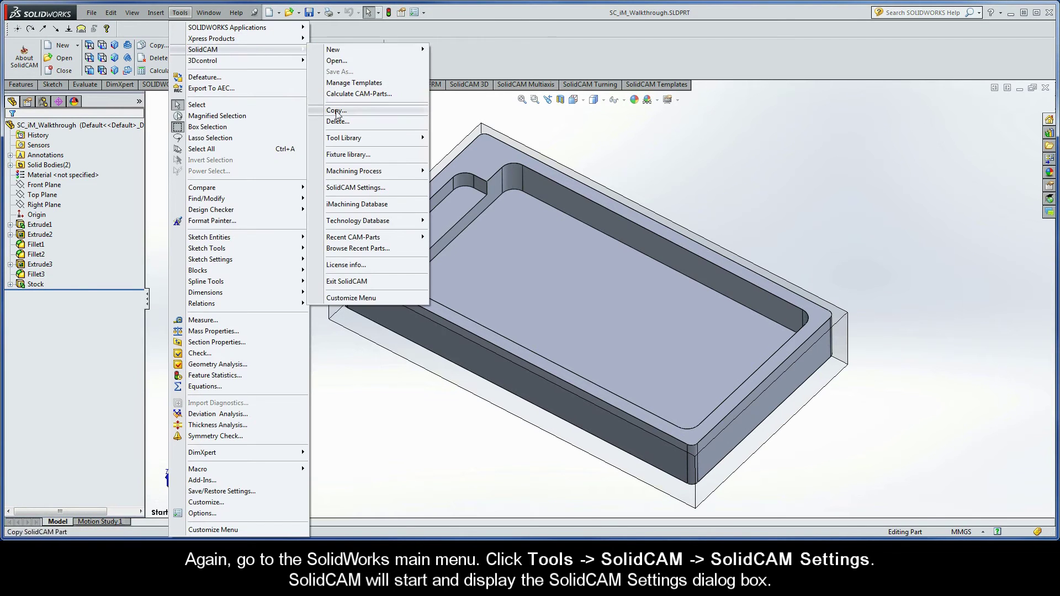
{"action": "left_click", "coordinate": [355, 187]}
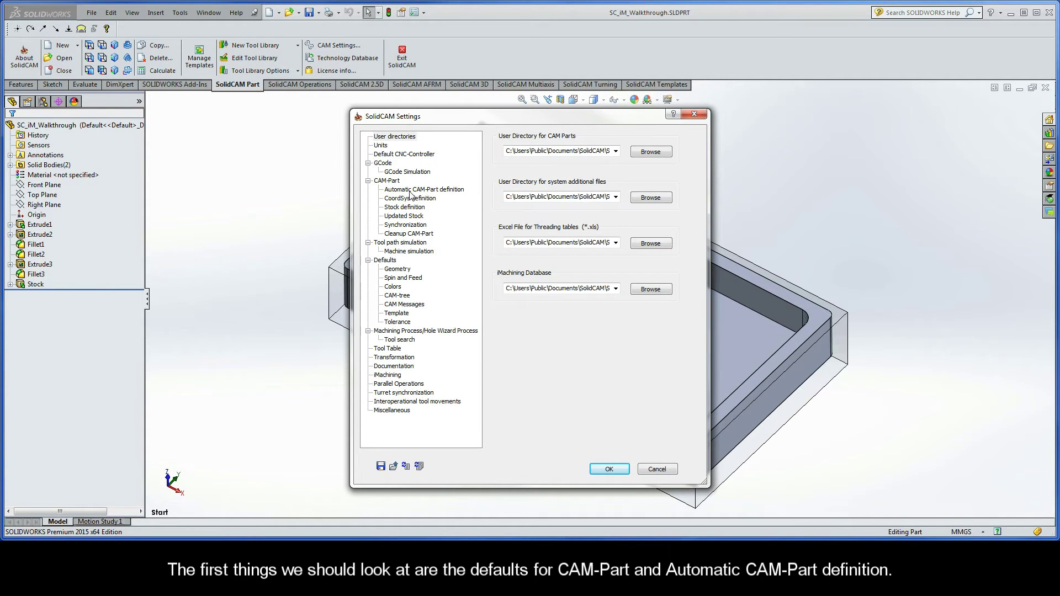
- Confirm new CAM-Parts use External mode and review the automatic CAM-Part definition options
{"action": "left_click", "coordinate": [386, 181]}
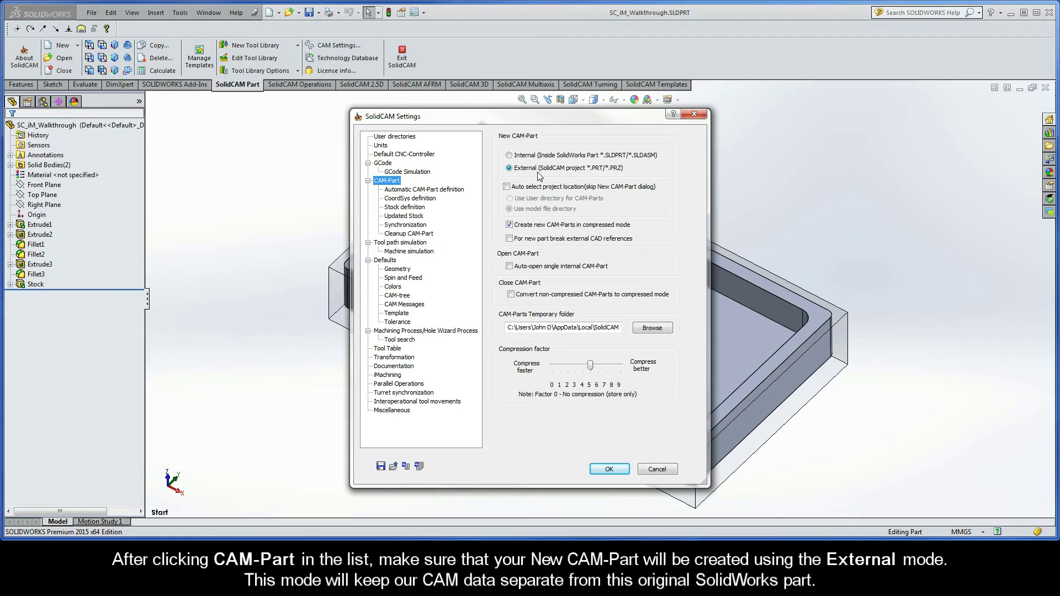
{"action": "left_click", "coordinate": [415, 190]}
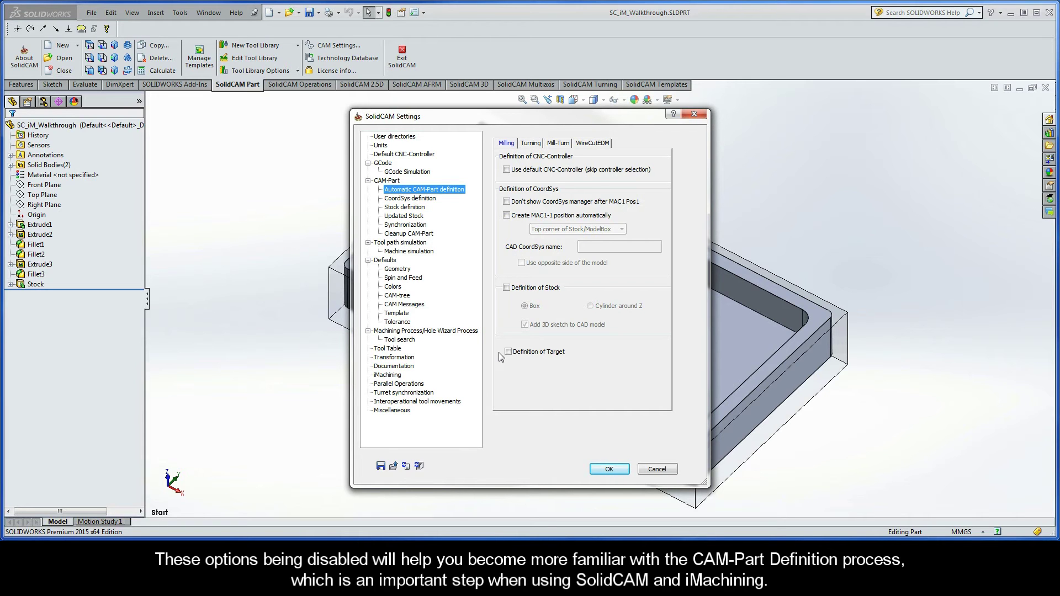
- Make gMilling_Haas_SS_3x the default milling CNC-controller
{"action": "left_click", "coordinate": [405, 154]}
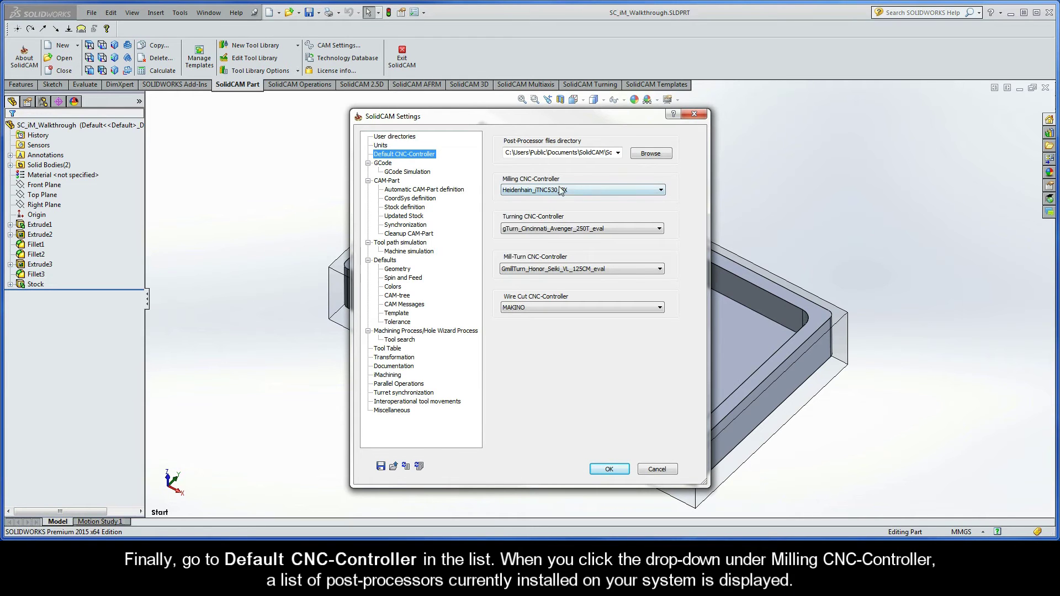
{"action": "left_click", "coordinate": [625, 189]}
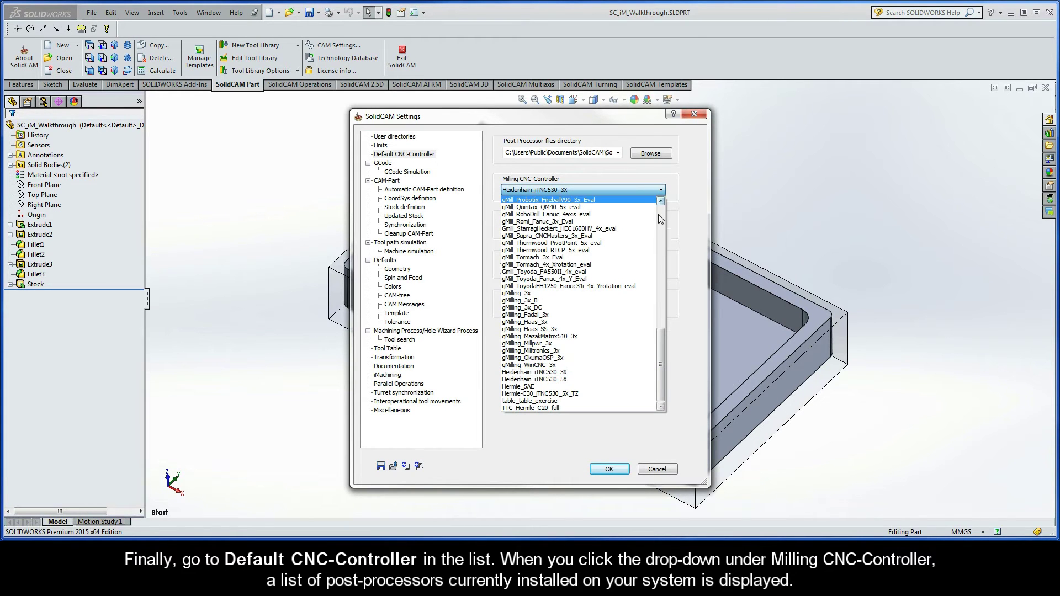
{"action": "mouse_move", "coordinate": [660, 364]}
{"action": "left_mouse_down"}
{"action": "mouse_move", "coordinate": [661, 275]}
{"action": "mouse_move", "coordinate": [662, 365]}
{"action": "left_mouse_up"}
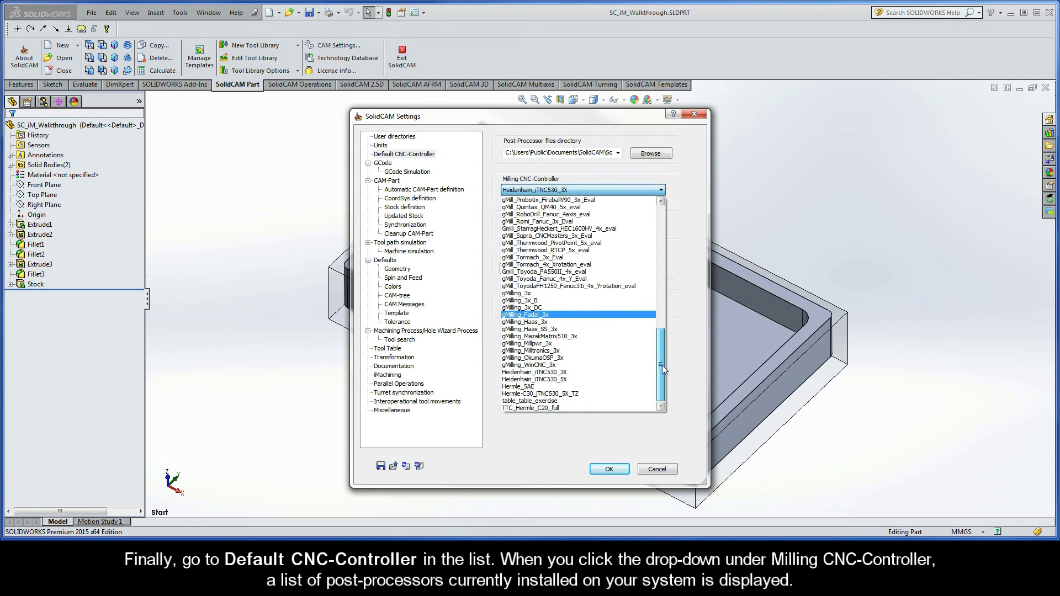
{"action": "left_click", "coordinate": [560, 330]}
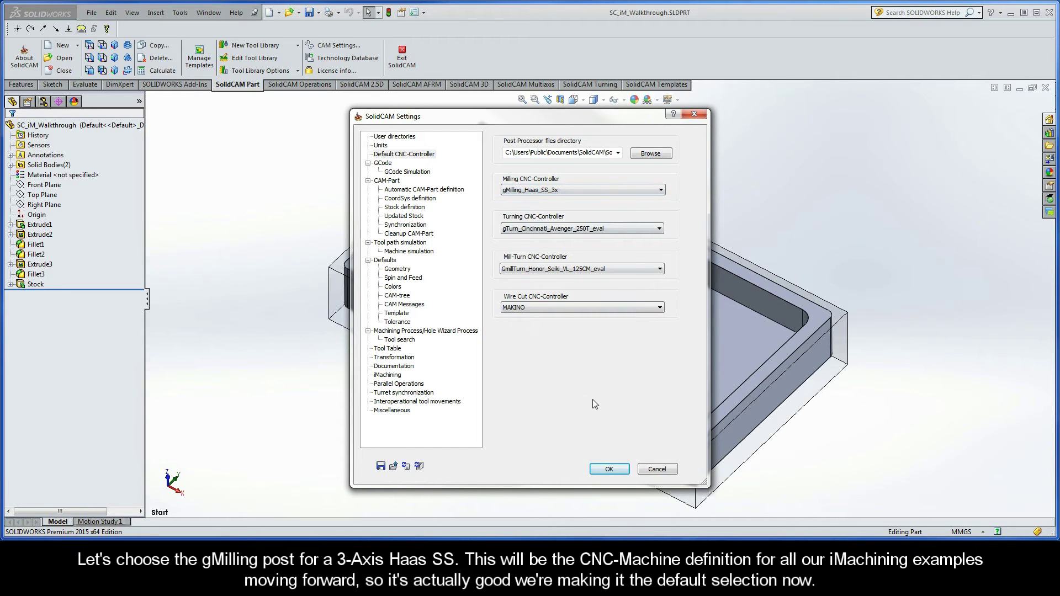
- Close the settings and create a new milling CAM-Part with default options
{"action": "left_click", "coordinate": [610, 470]}
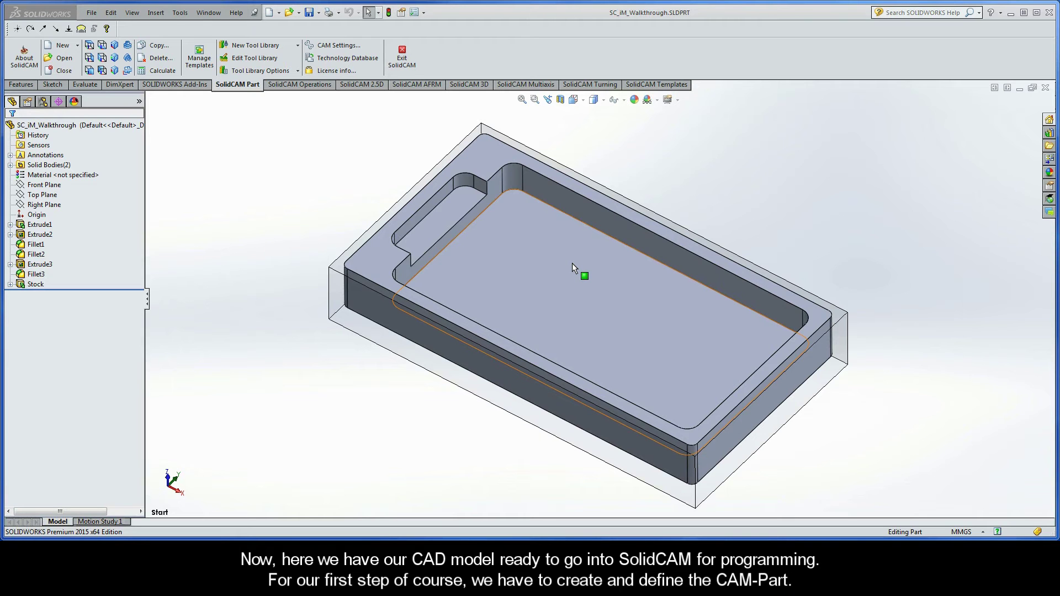
{"action": "left_click", "coordinate": [182, 13]}
{"action": "mouse_move", "coordinate": [203, 49]}
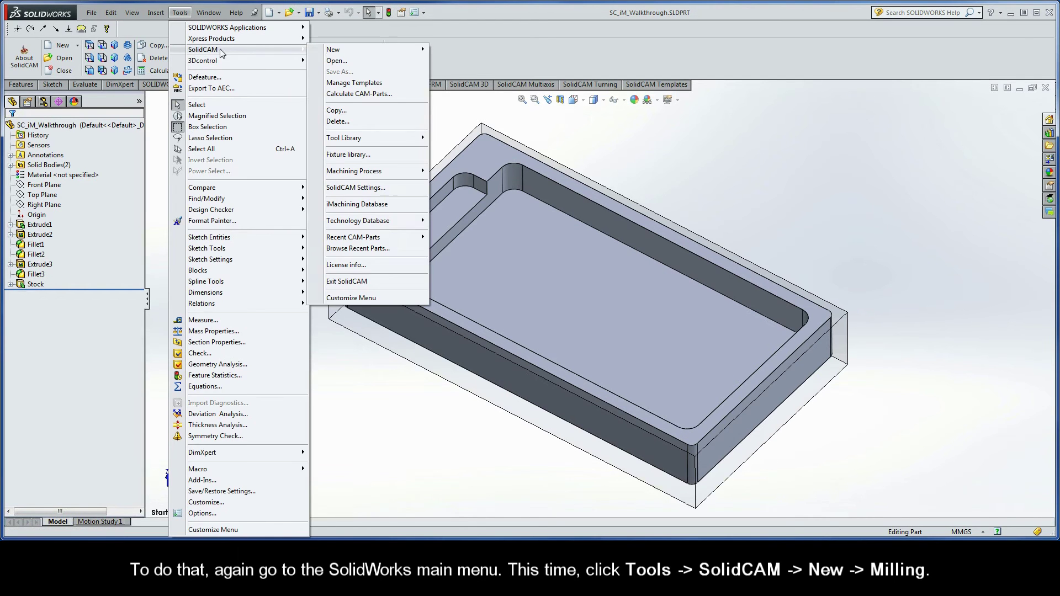
{"action": "left_click", "coordinate": [456, 51]}
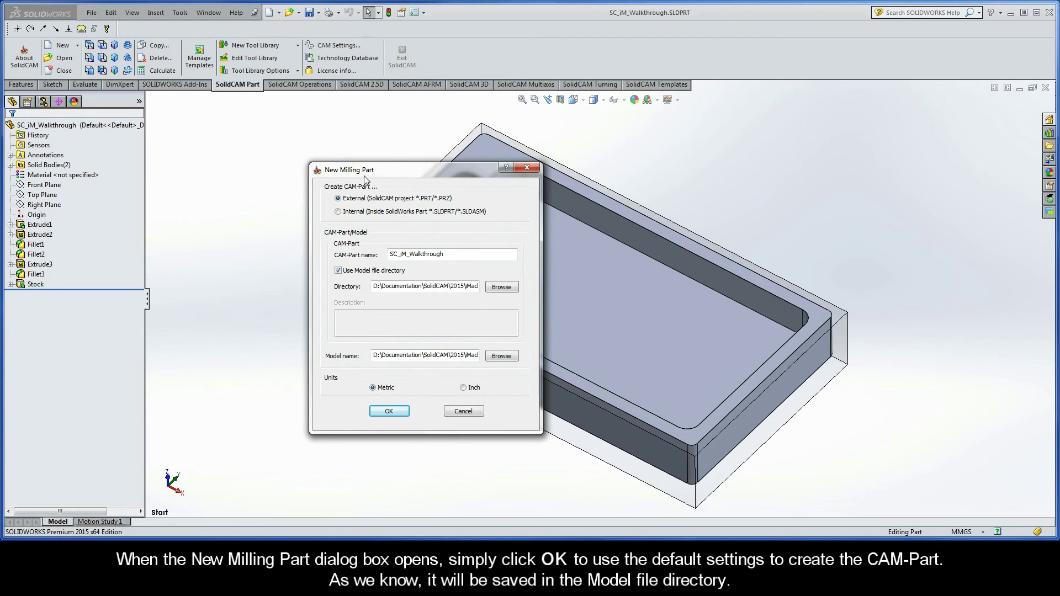
{"action": "left_click", "coordinate": [390, 411]}
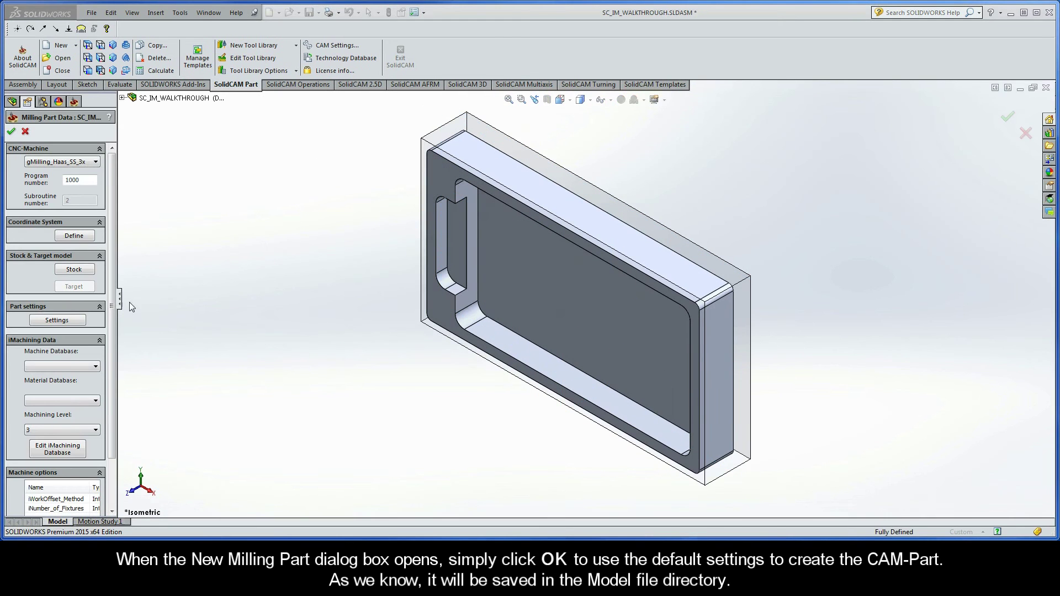
{"action": "left_click_drag", "start_coordinate": [119, 303], "coordinate": [140, 307]}
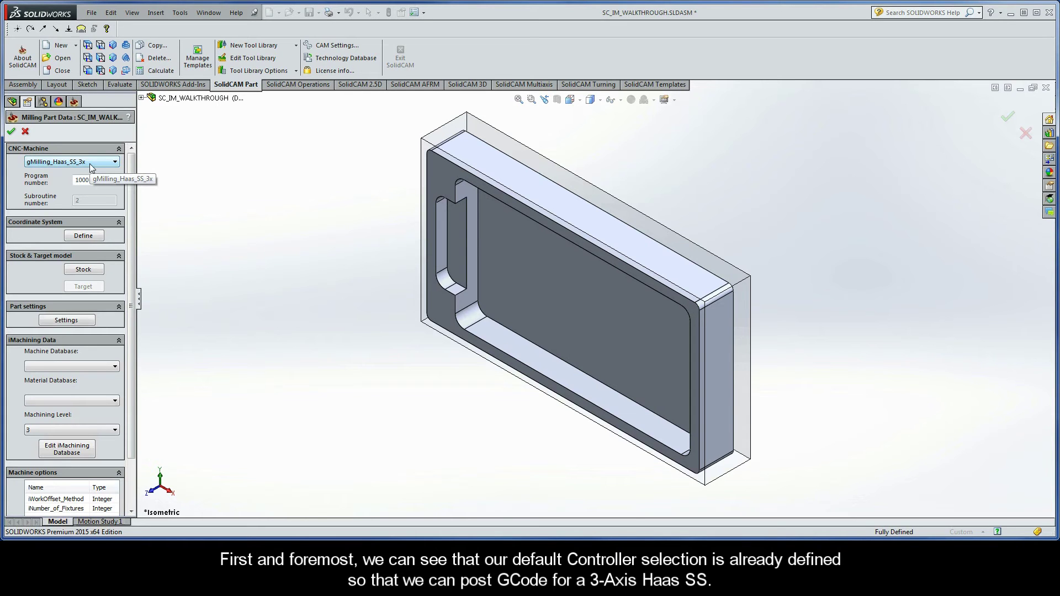
- Define MAC 1 on the top face, origin at the stock's back-left corner, with default levels
{"action": "left_click", "coordinate": [83, 235]}
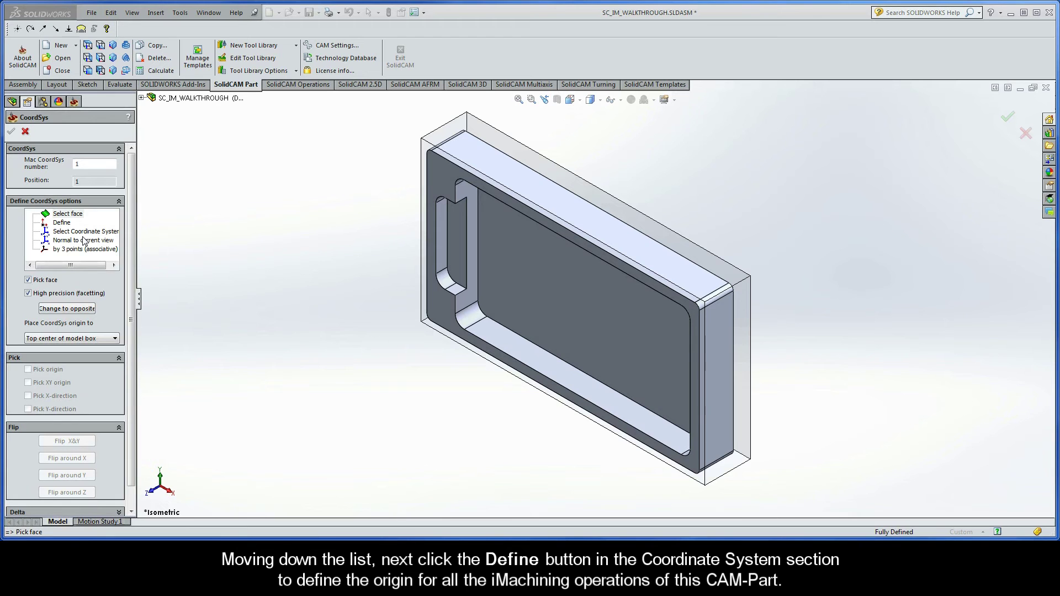
{"action": "left_click", "coordinate": [67, 214]}
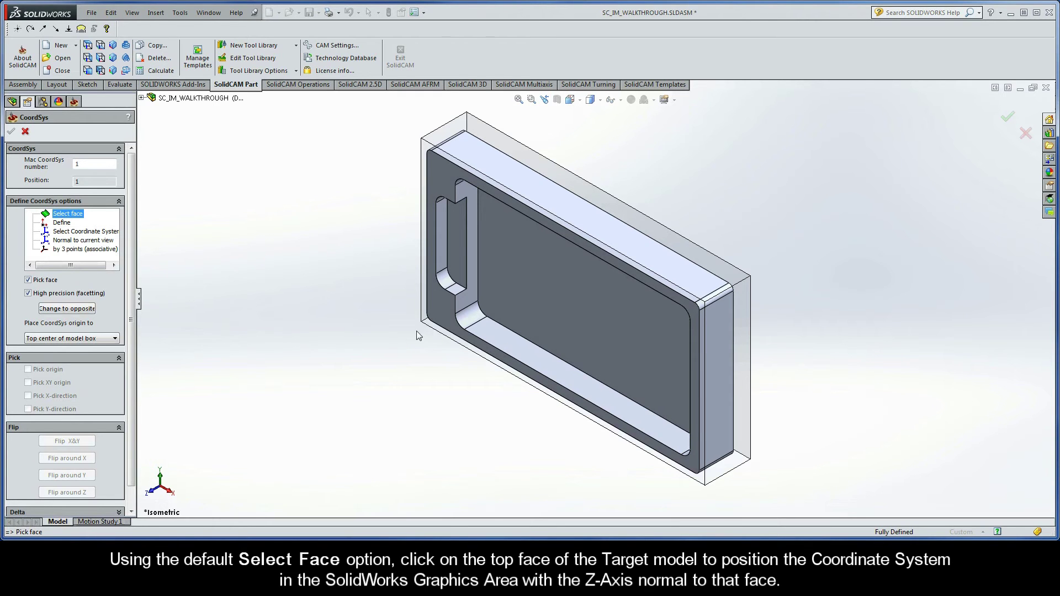
{"action": "left_click", "coordinate": [450, 321]}
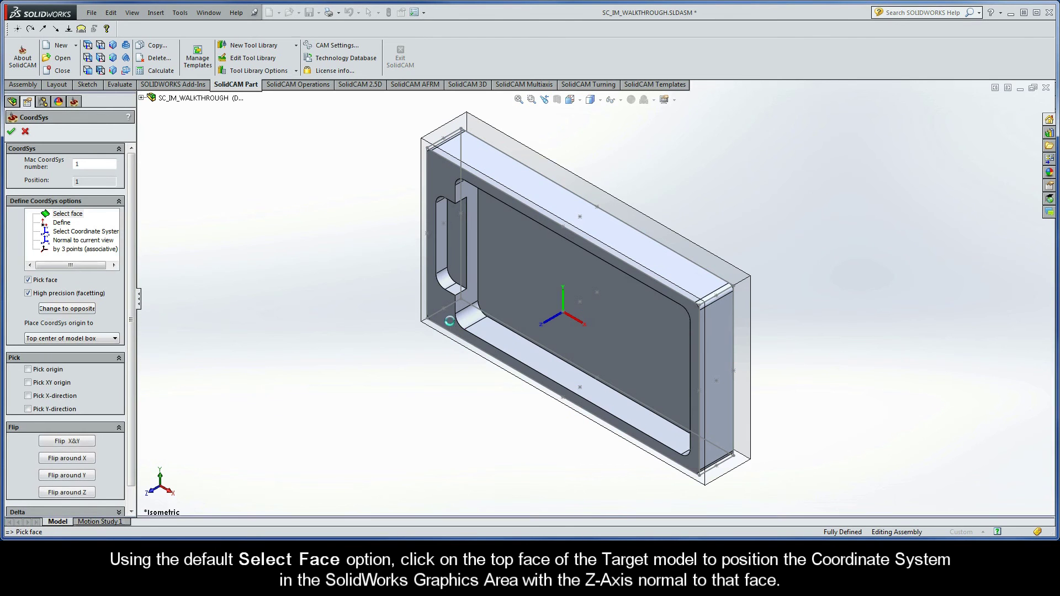
{"action": "left_click", "coordinate": [562, 316]}
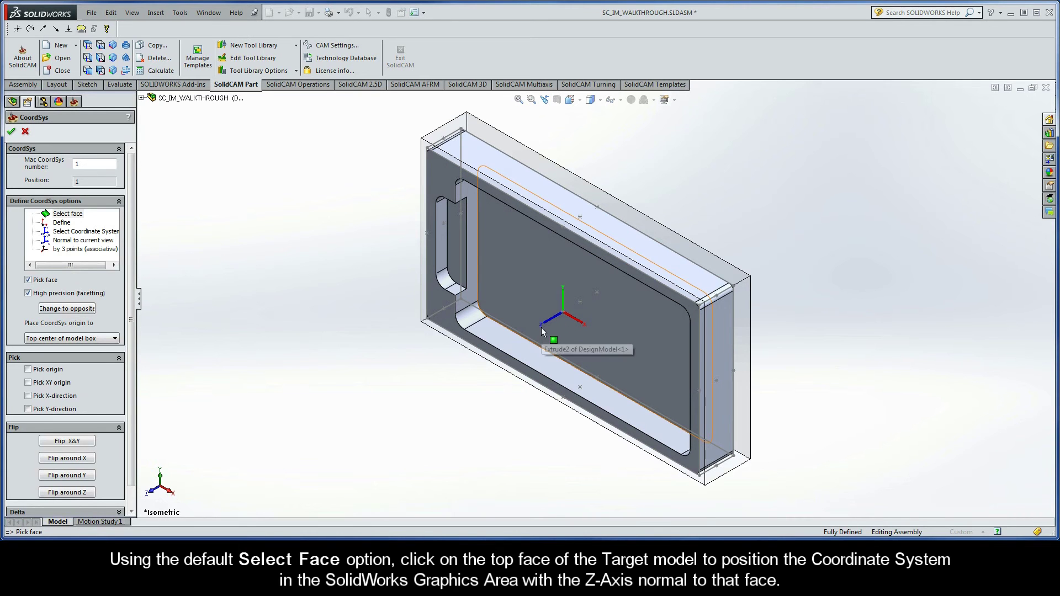
{"action": "left_click", "coordinate": [28, 369]}
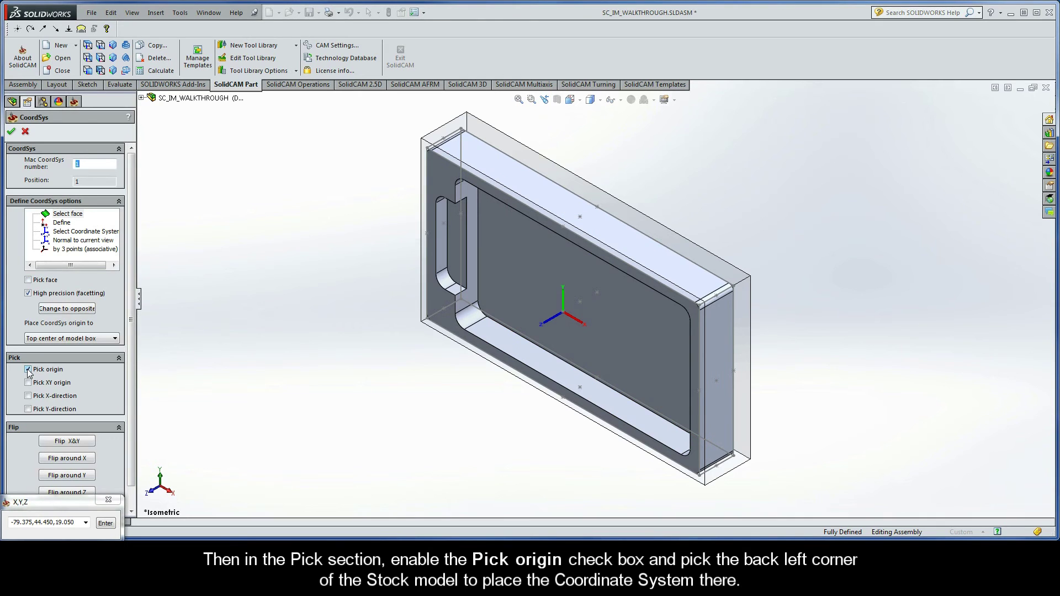
{"action": "left_click", "coordinate": [423, 143]}
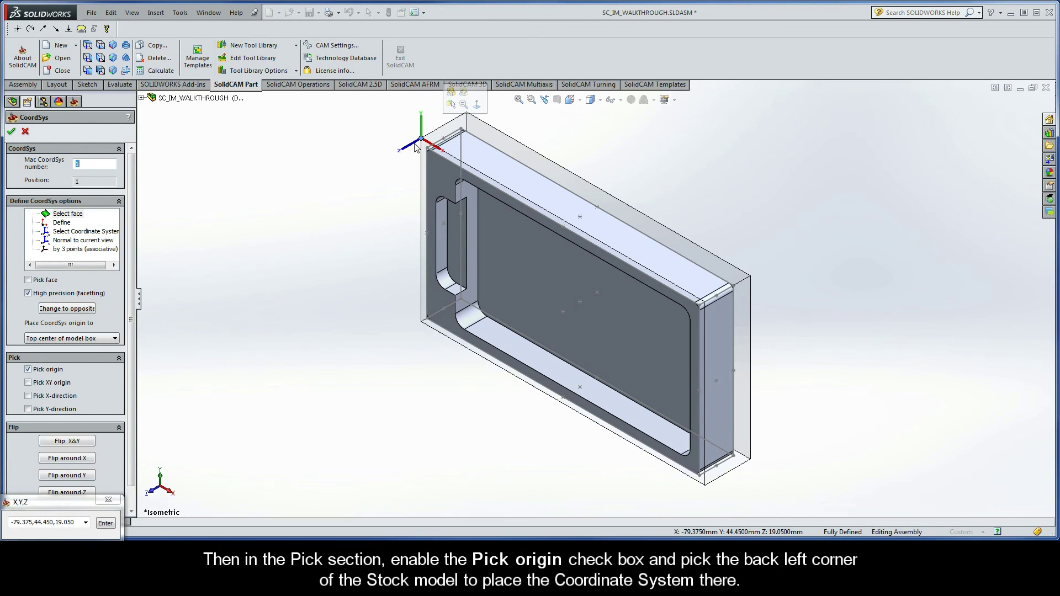
{"action": "left_click", "coordinate": [12, 132]}
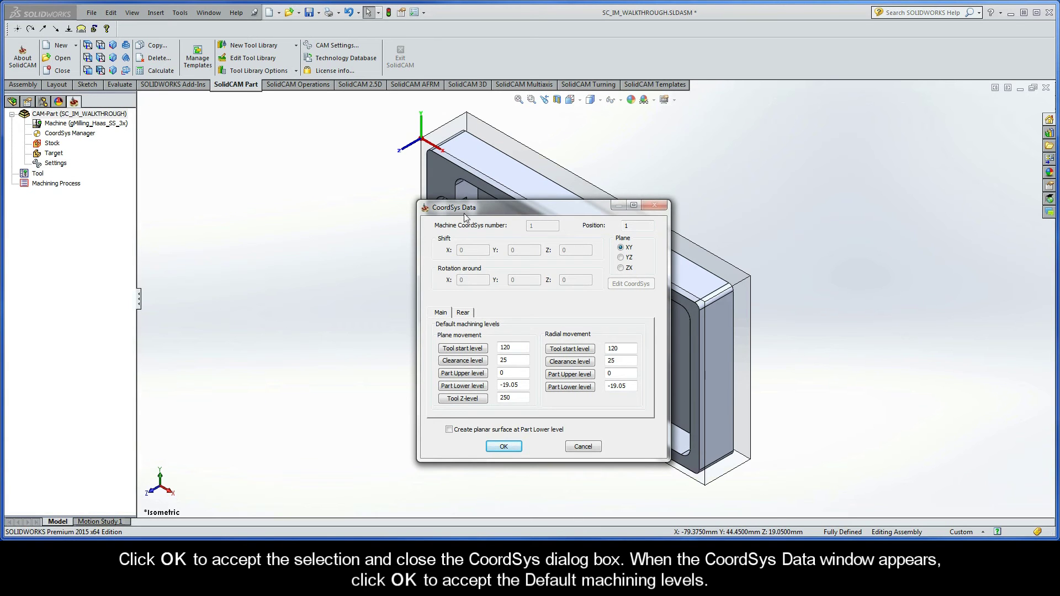
{"action": "left_click", "coordinate": [503, 447]}
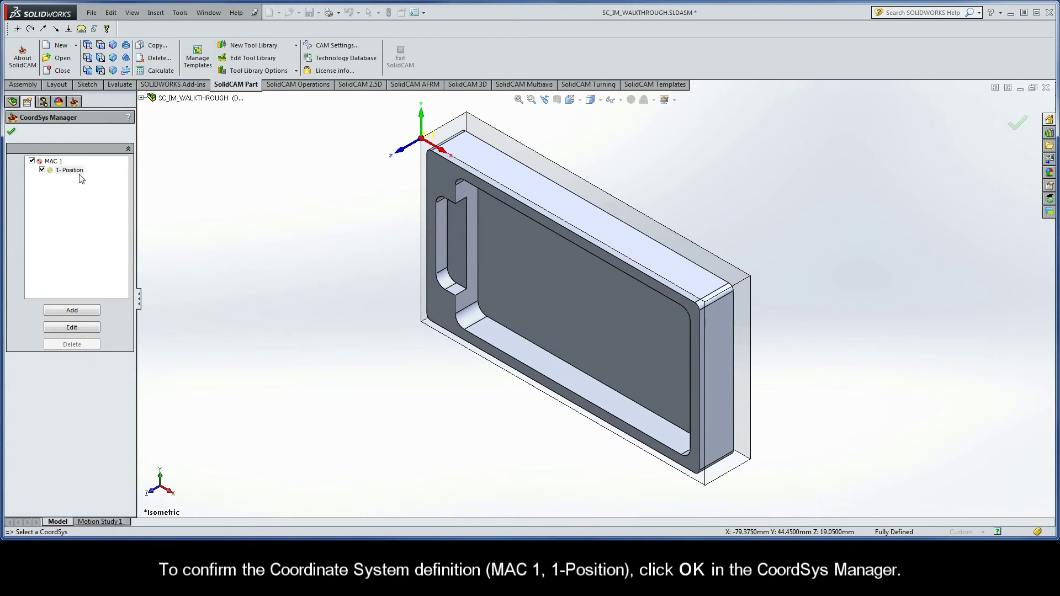
{"action": "left_click", "coordinate": [13, 134]}
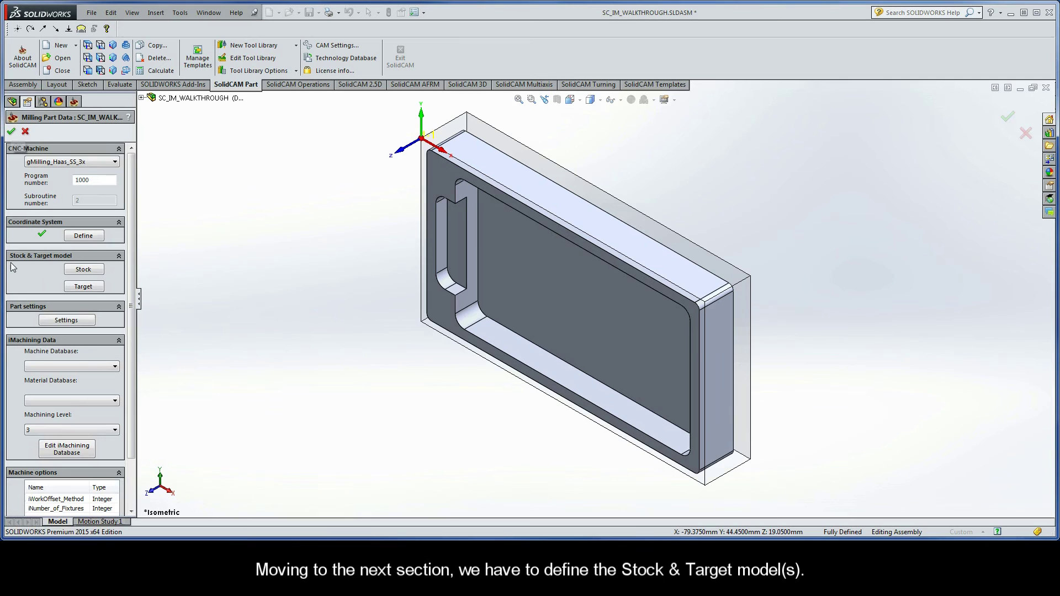
- Define the stock by 3D Model using the transparent stock solid, Solid 1
{"action": "left_click", "coordinate": [84, 269]}
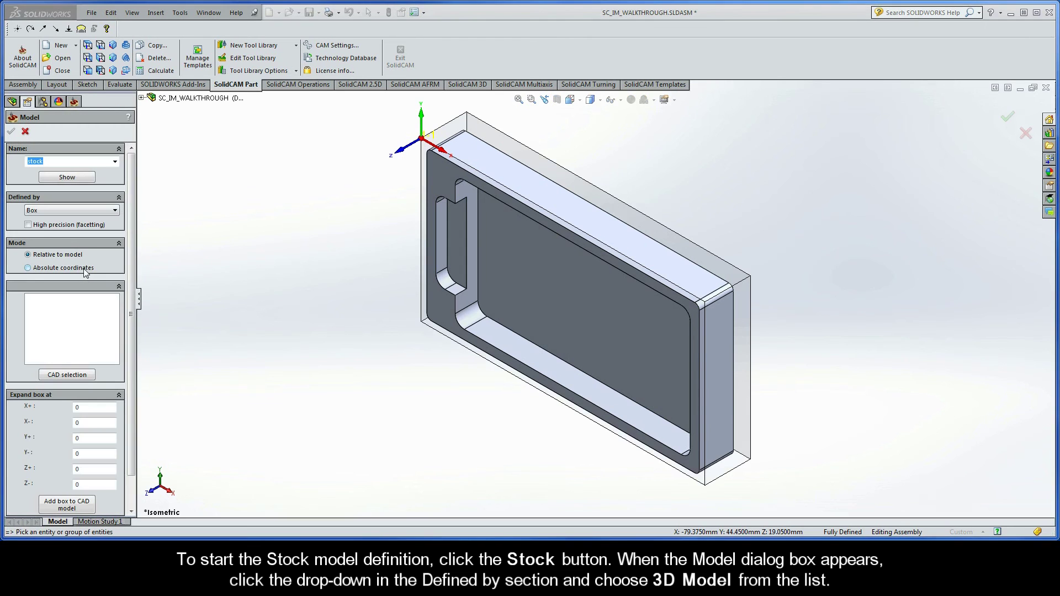
{"action": "left_click", "coordinate": [75, 210]}
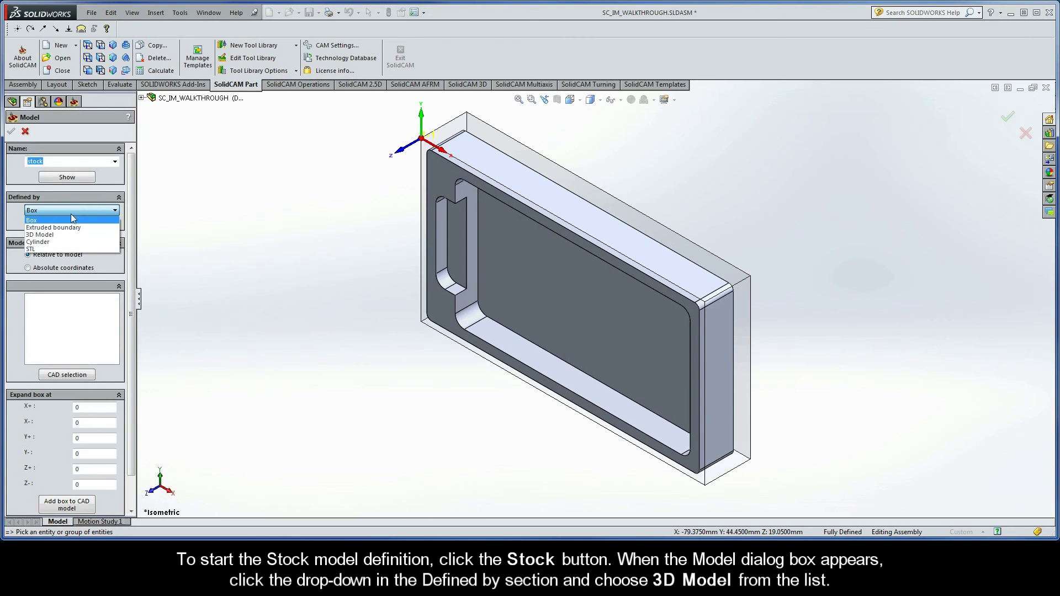
{"action": "left_click", "coordinate": [56, 235]}
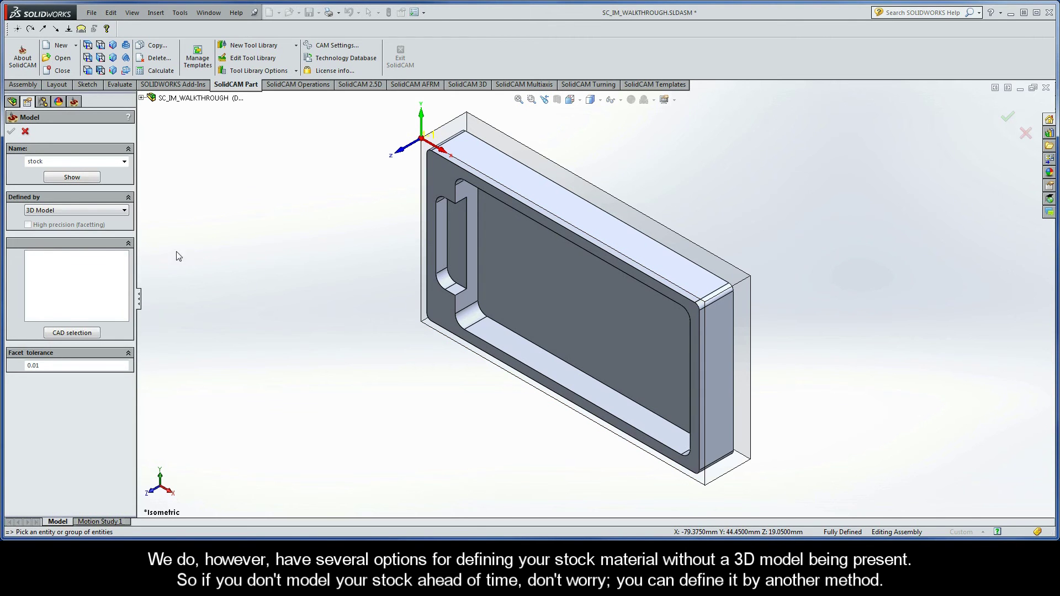
{"action": "left_click", "coordinate": [115, 211]}
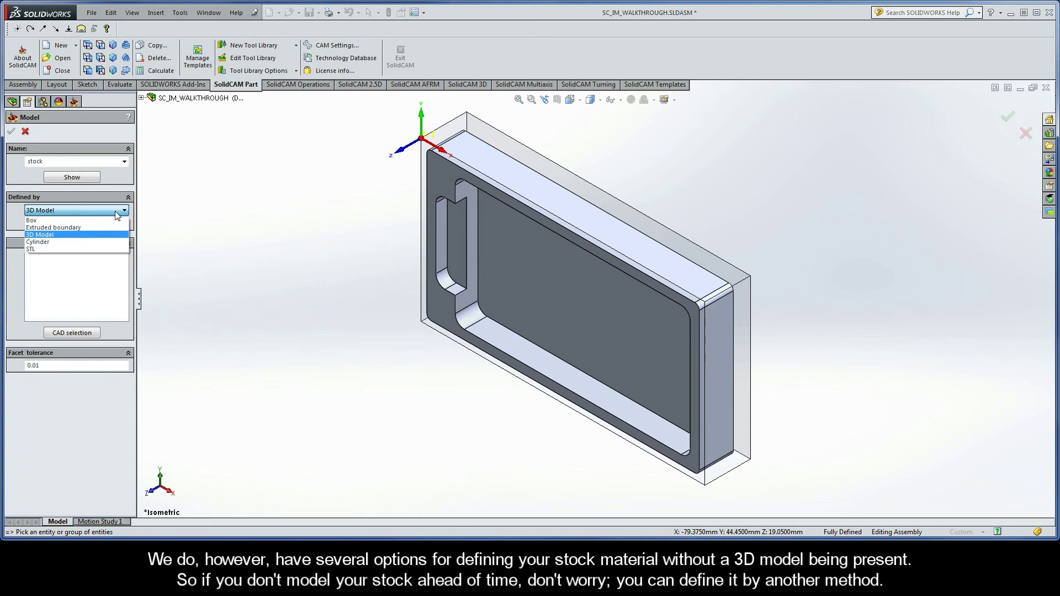
{"action": "left_click", "coordinate": [115, 211]}
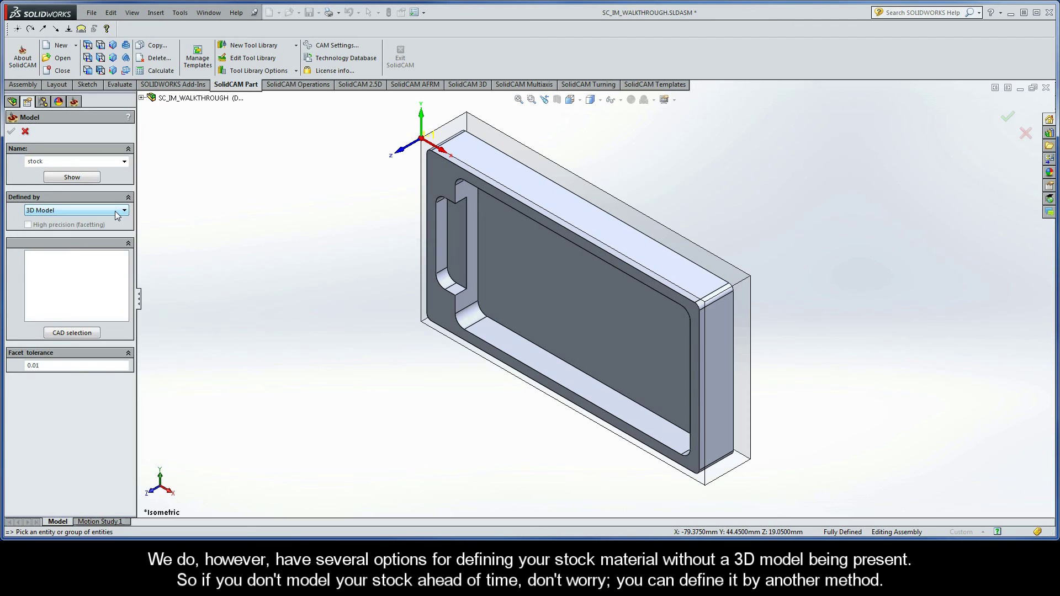
{"action": "left_click", "coordinate": [426, 312]}
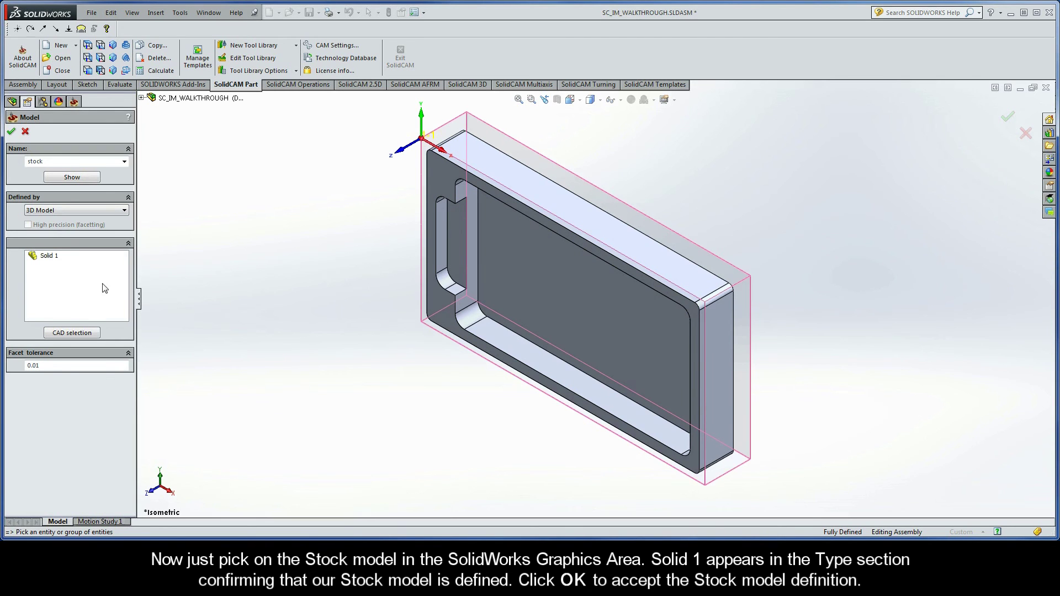
{"action": "left_click", "coordinate": [50, 257]}
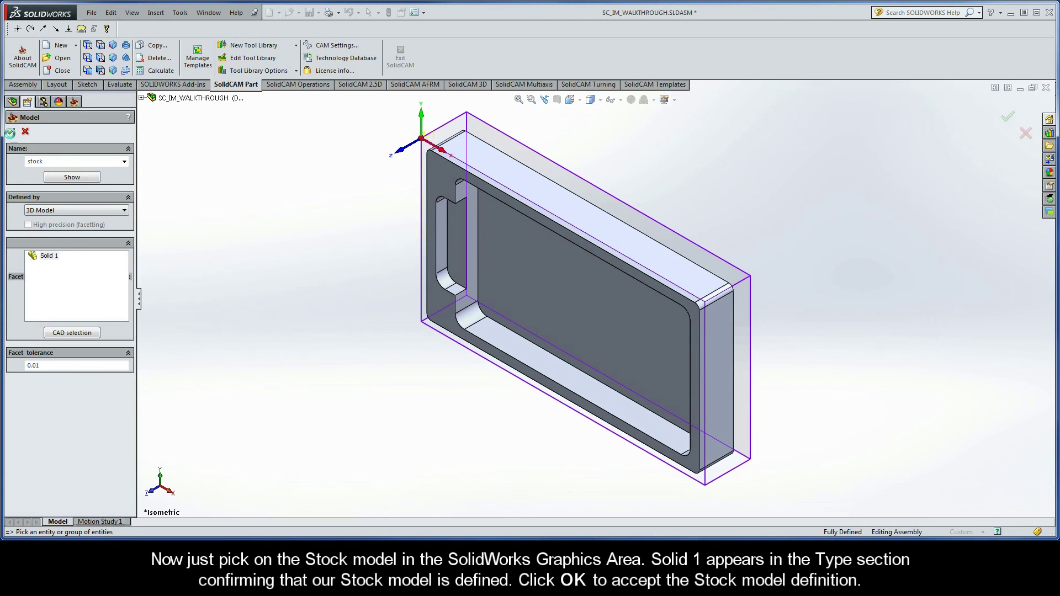
{"action": "left_click", "coordinate": [11, 132]}
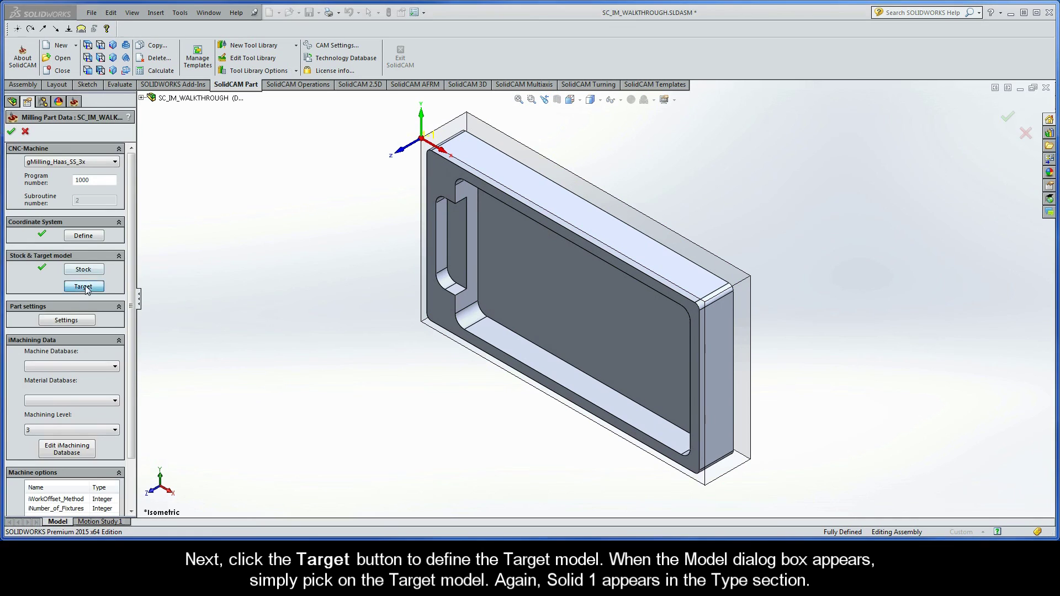
- Select the machined part solid, Solid 1, as the target model and accept it
{"action": "left_click", "coordinate": [83, 287]}
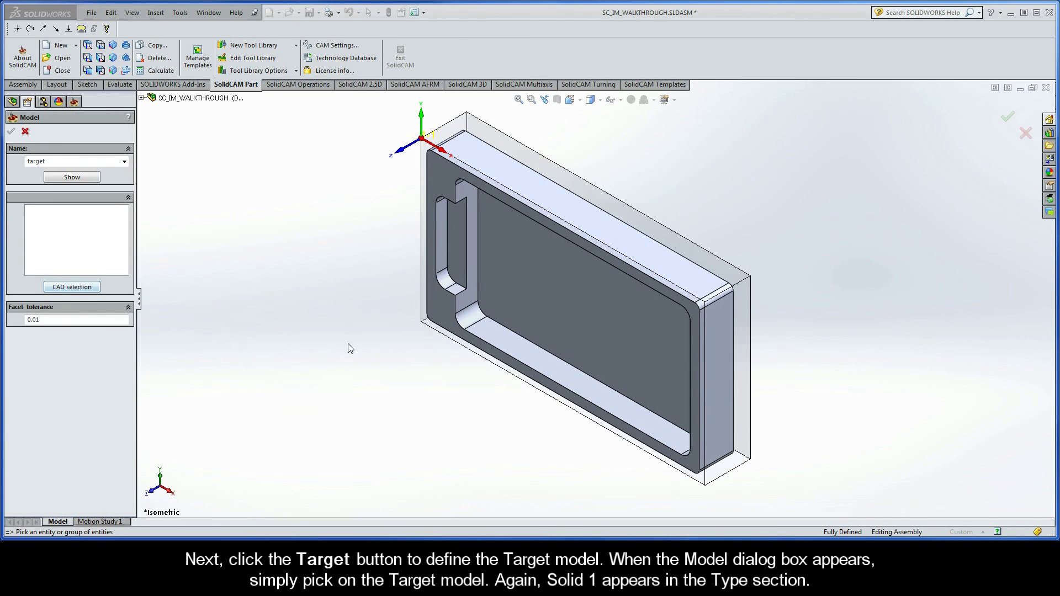
{"action": "left_click", "coordinate": [452, 322]}
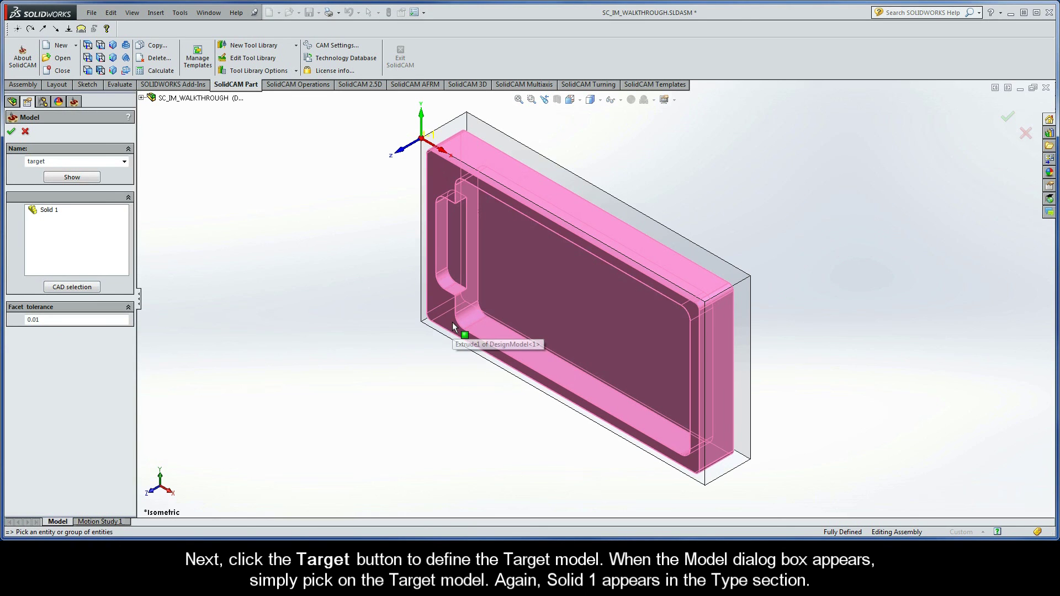
{"action": "left_click", "coordinate": [50, 211]}
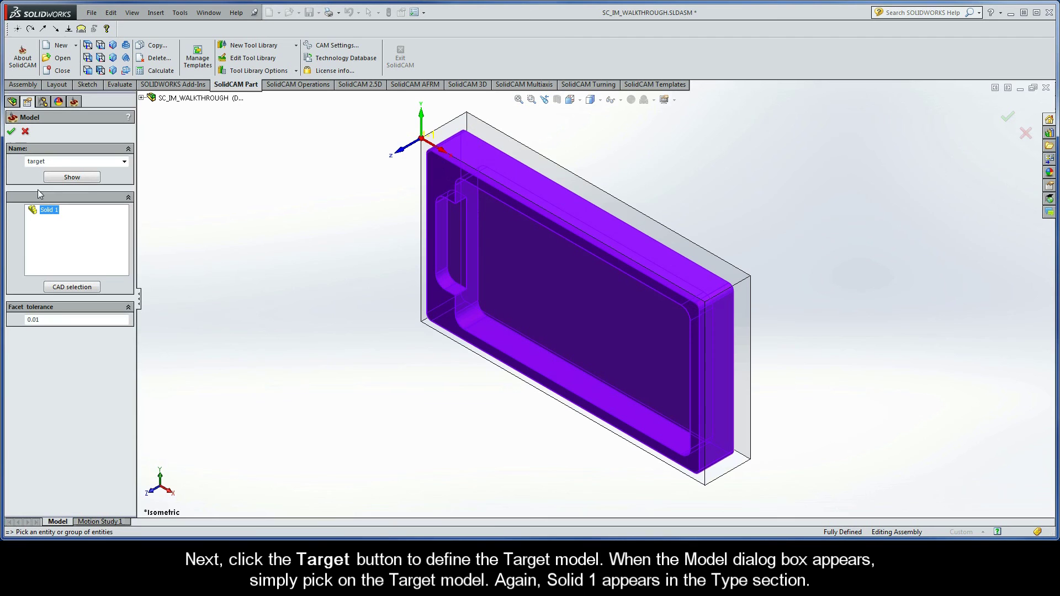
{"action": "left_click", "coordinate": [12, 131]}
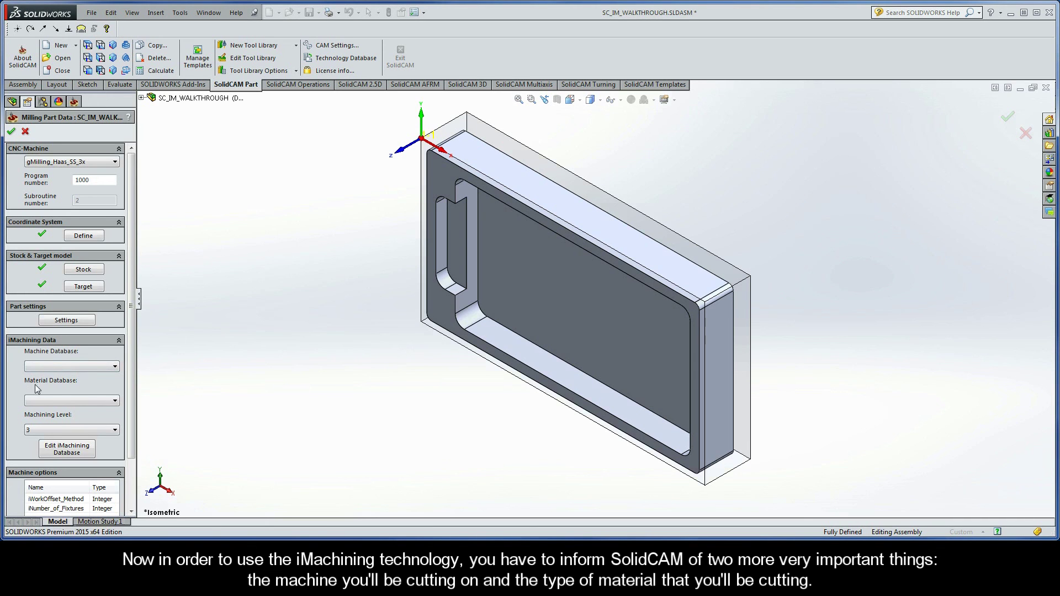
- Set the iMachining machine database to Haas_SS and material to Aluminum_100BHN-60HRB
{"action": "left_click", "coordinate": [99, 367]}
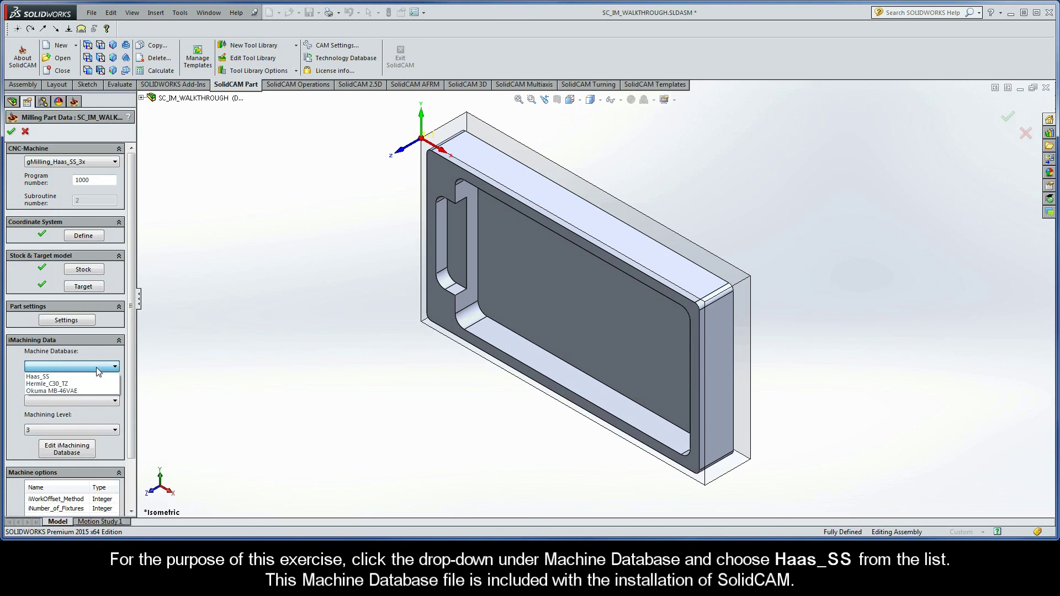
{"action": "left_click", "coordinate": [56, 377]}
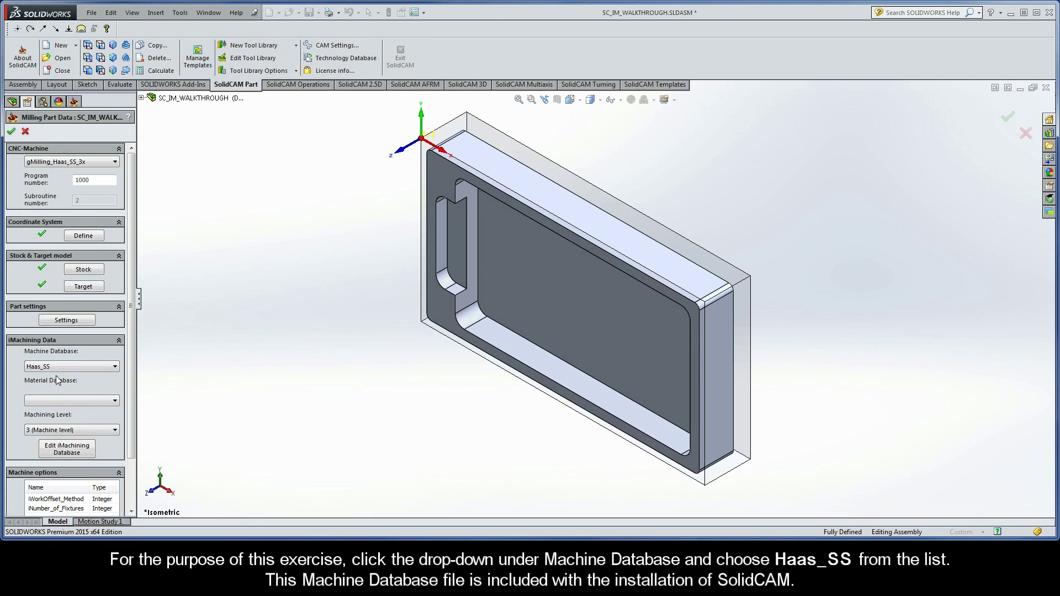
{"action": "left_click", "coordinate": [92, 401]}
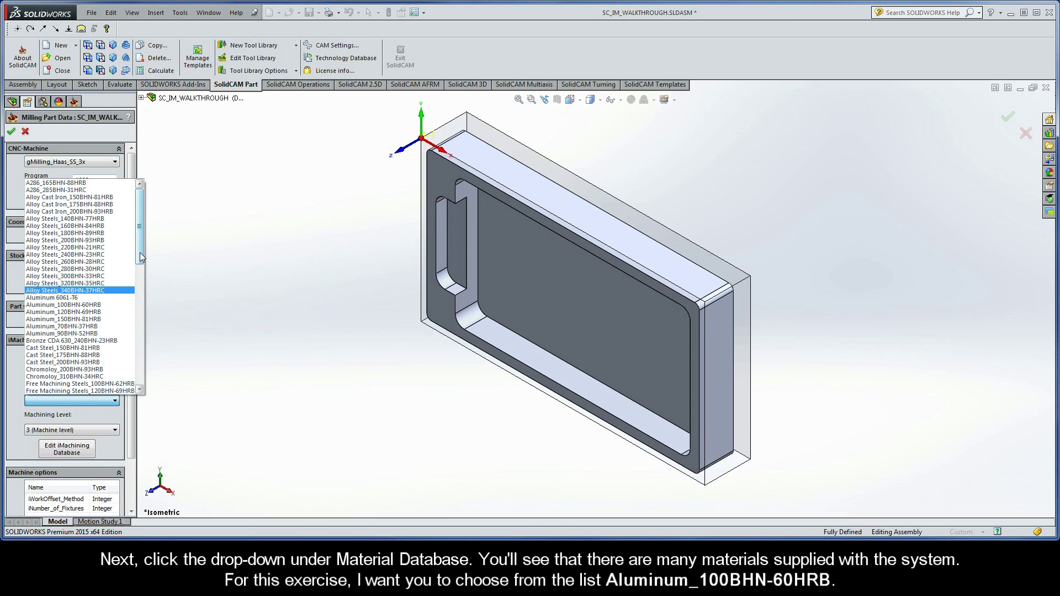
{"action": "mouse_move", "coordinate": [142, 257]}
{"action": "left_mouse_down"}
{"action": "mouse_move", "coordinate": [141, 349]}
{"action": "mouse_move", "coordinate": [140, 266]}
{"action": "left_mouse_up"}
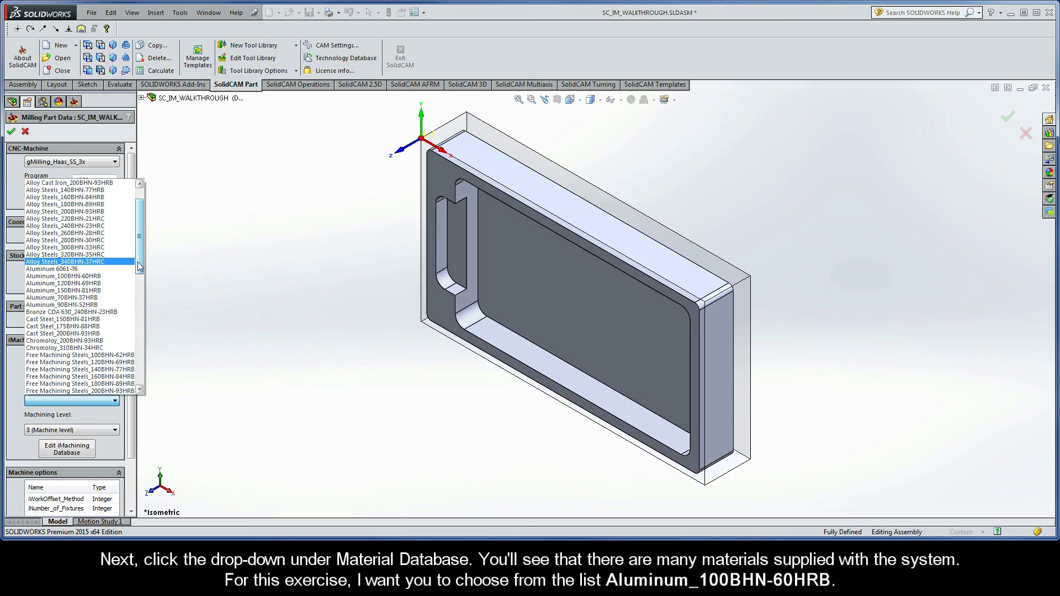
{"action": "left_click", "coordinate": [102, 276]}
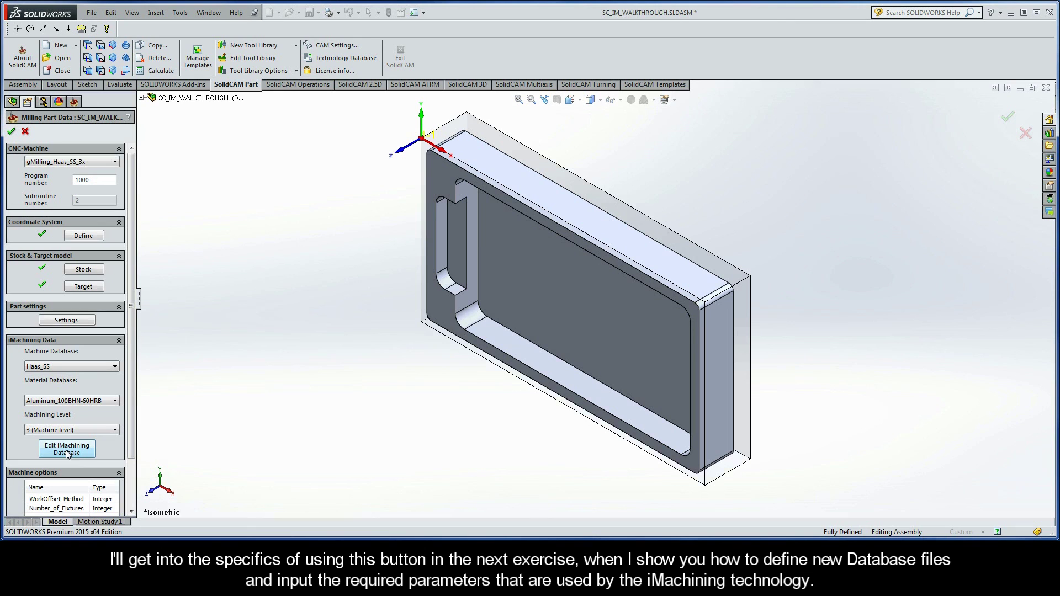
- Confirm the Milling Part Data to build the SC_IM_WALKTHROUGH CAM-Part tree
{"action": "left_click", "coordinate": [14, 134]}
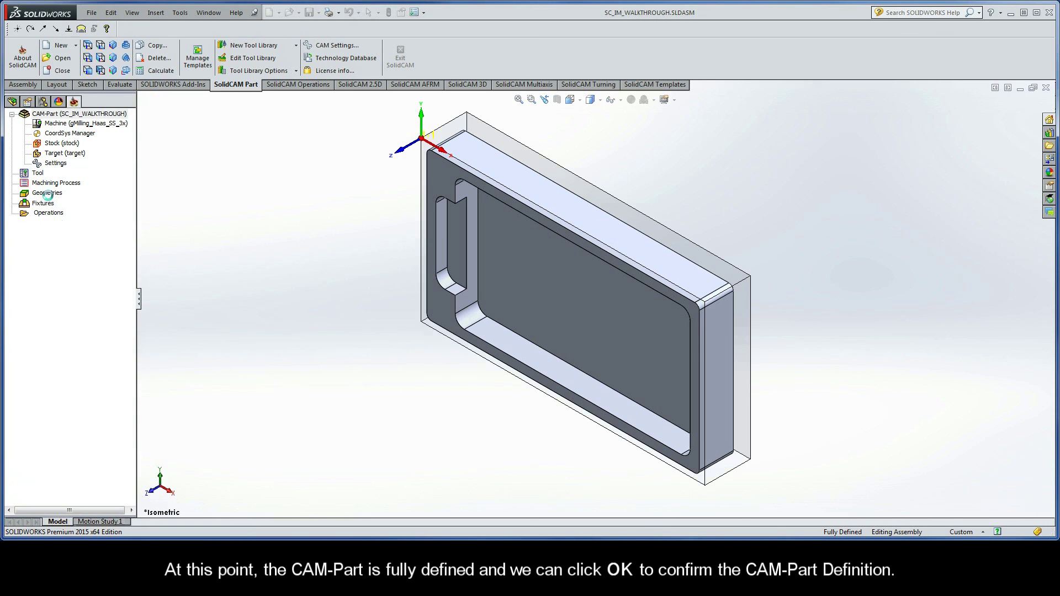